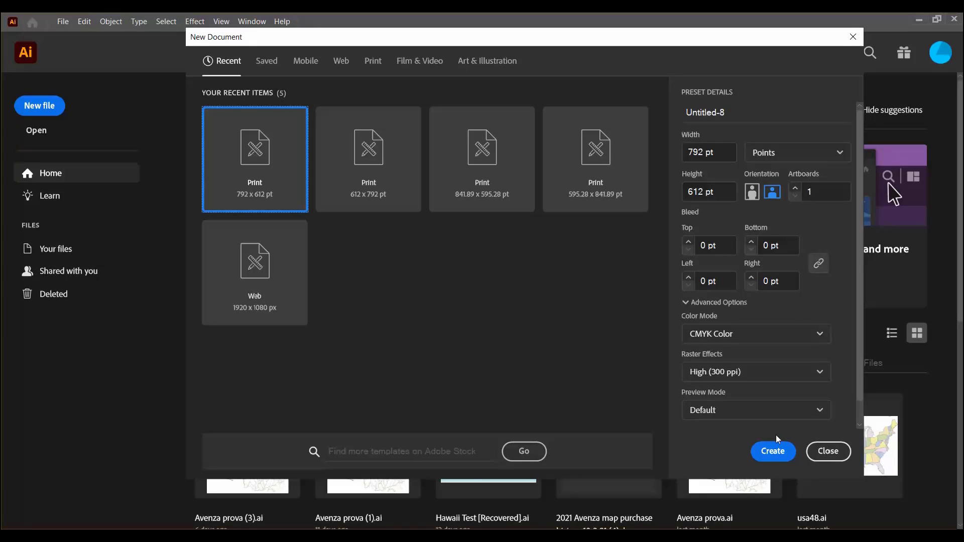
- Create a 792 x 612 pt landscape CMYK document and open the map data import in its simple view
click(774, 453)
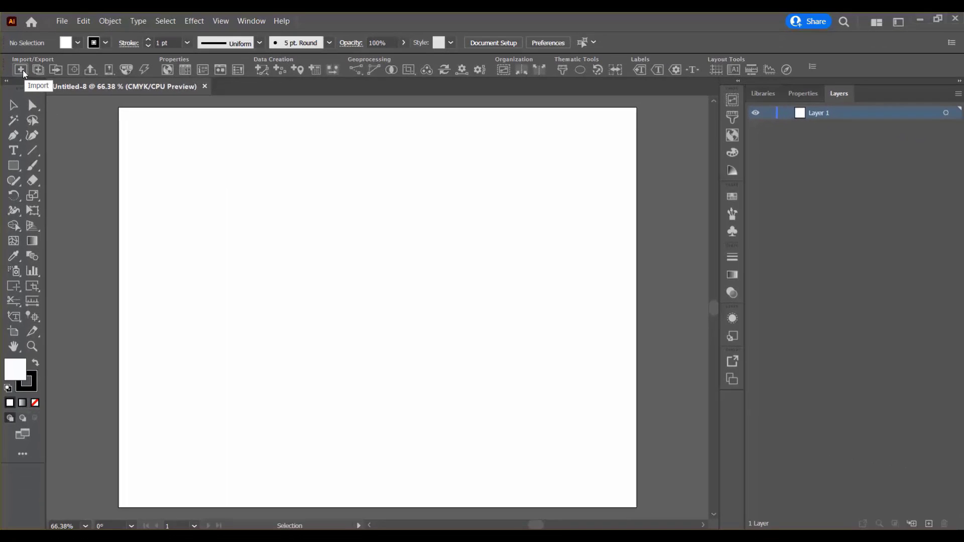
click(75, 126)
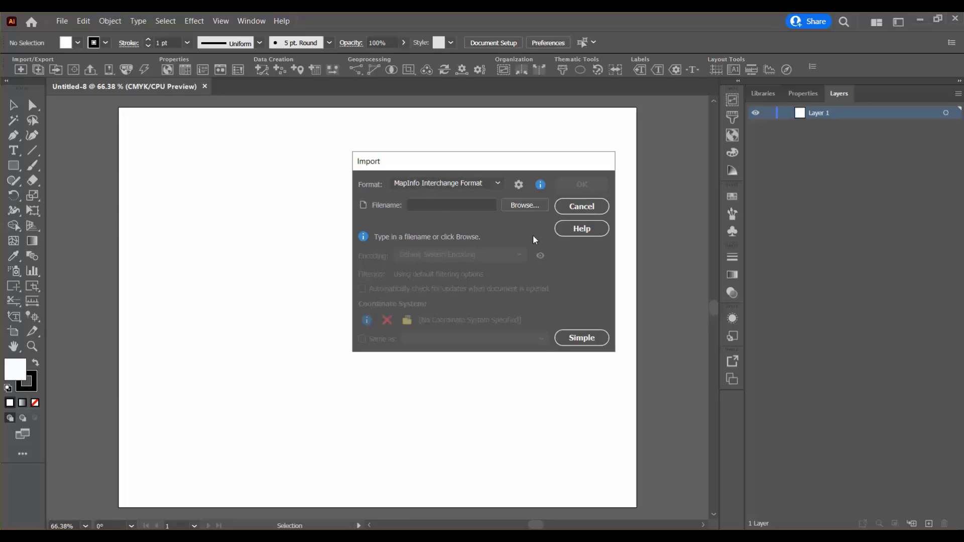
click(582, 339)
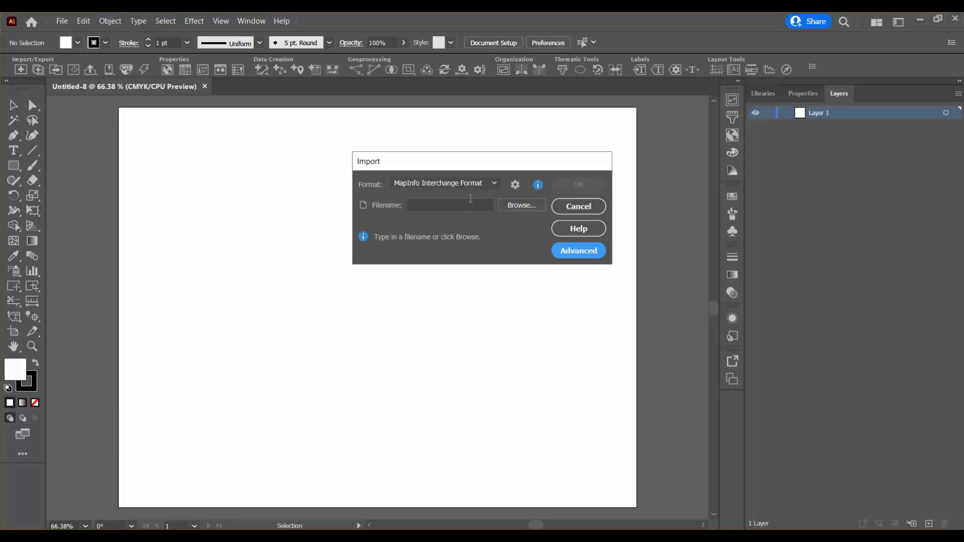
- Look through the supported import formats and choose MapInfo Interchange Format
click(495, 185)
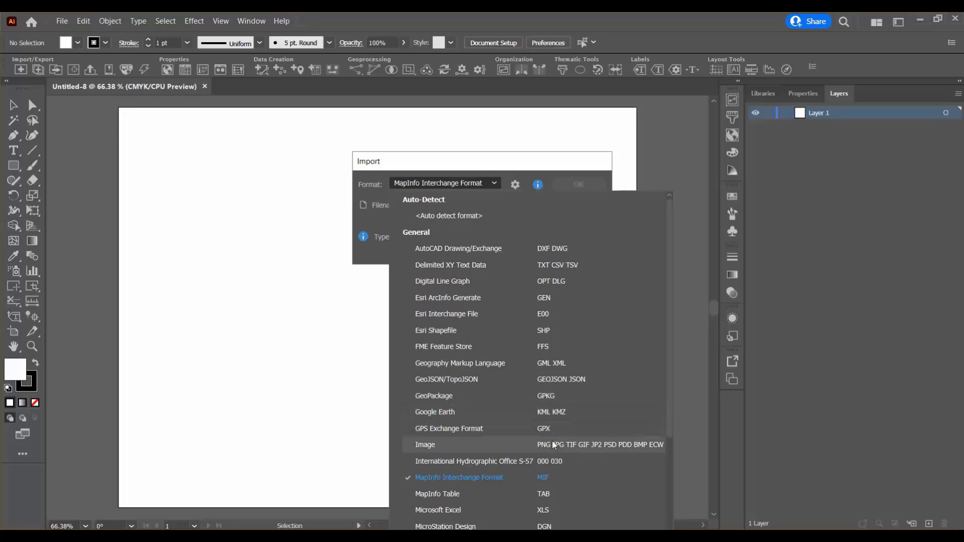
scroll(554, 444, down, 5)
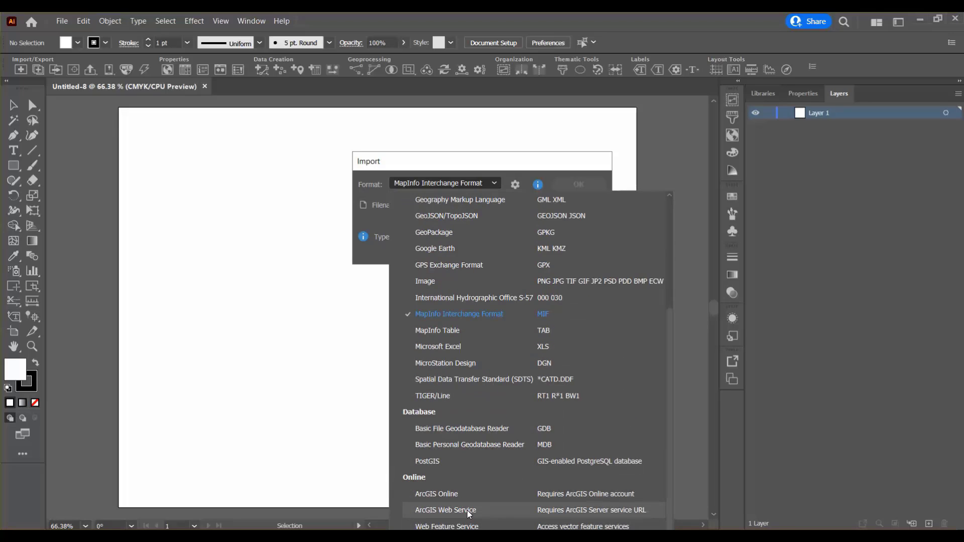
scroll(552, 483, up, 1)
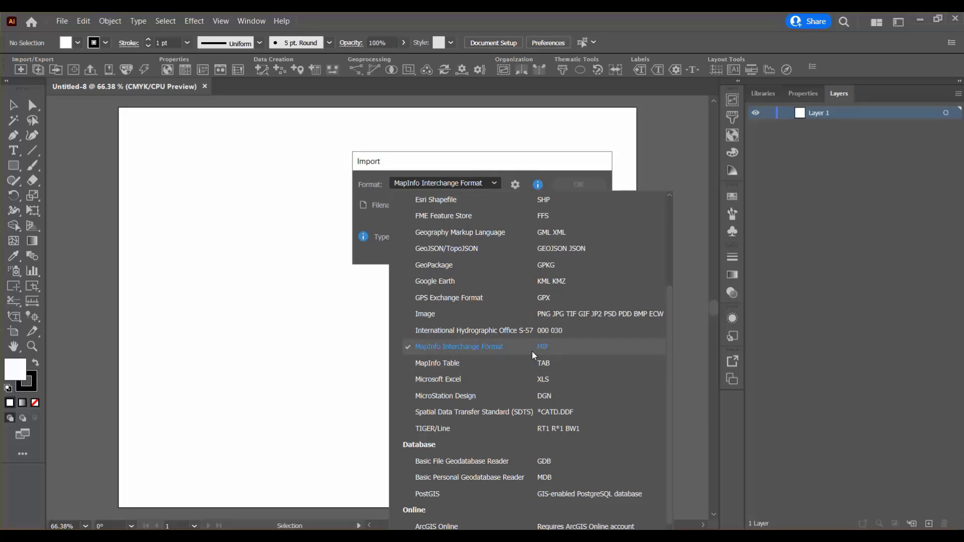
scroll(543, 257, up, 3)
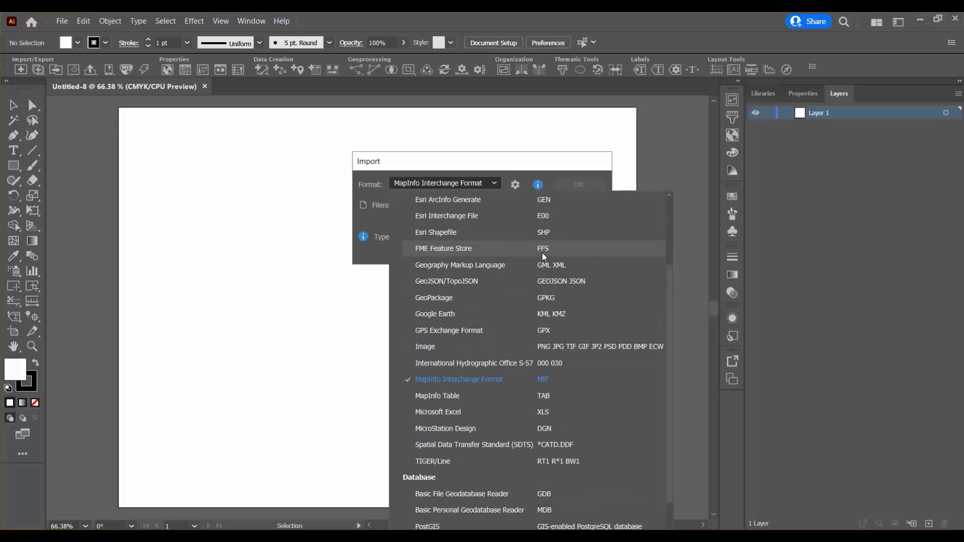
scroll(543, 257, up, 5)
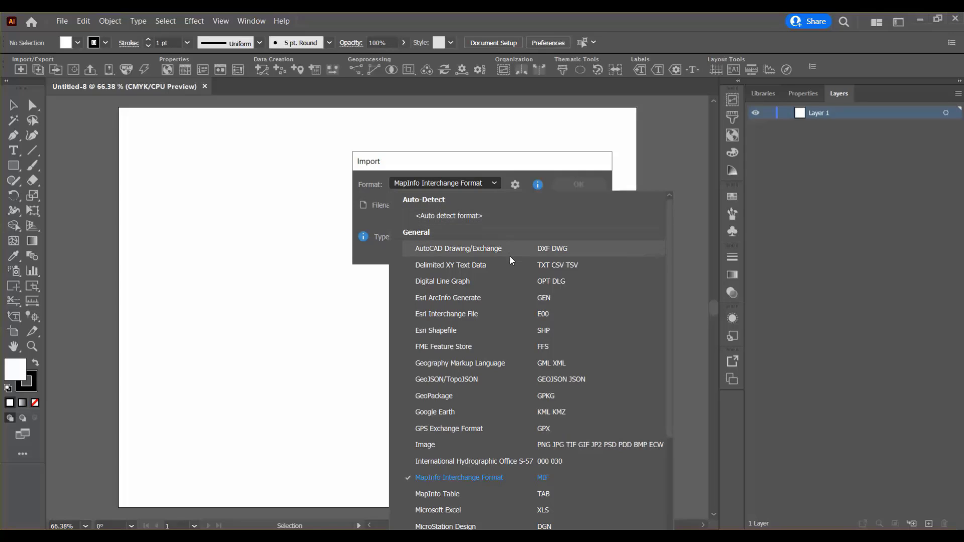
scroll(510, 256, down, 2)
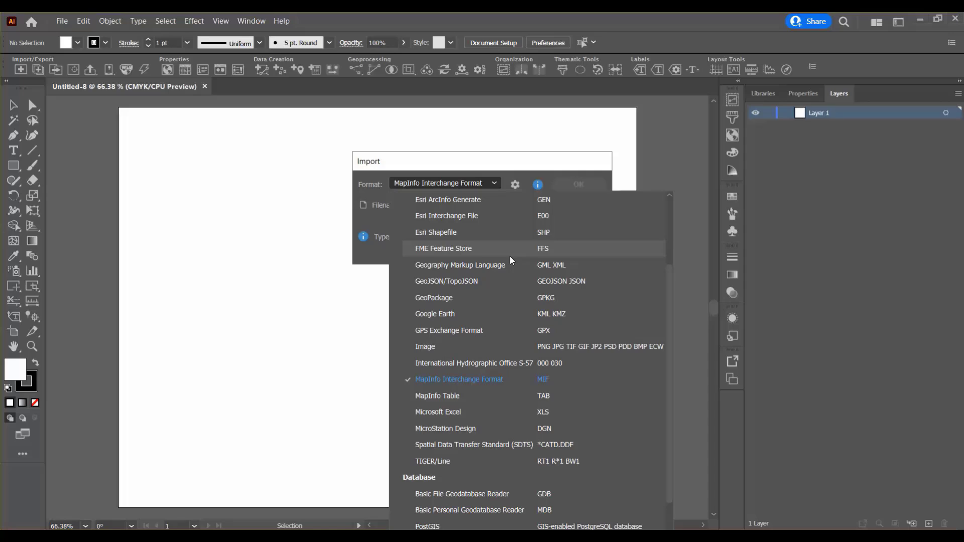
click(489, 384)
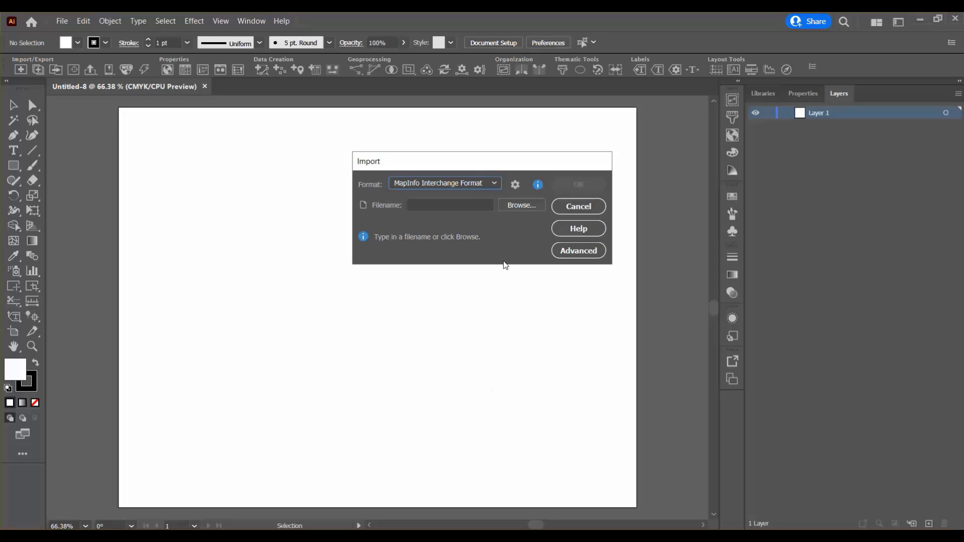
- Load world.mif from the Tutorial Data folder and import it with the default advanced settings
click(522, 207)
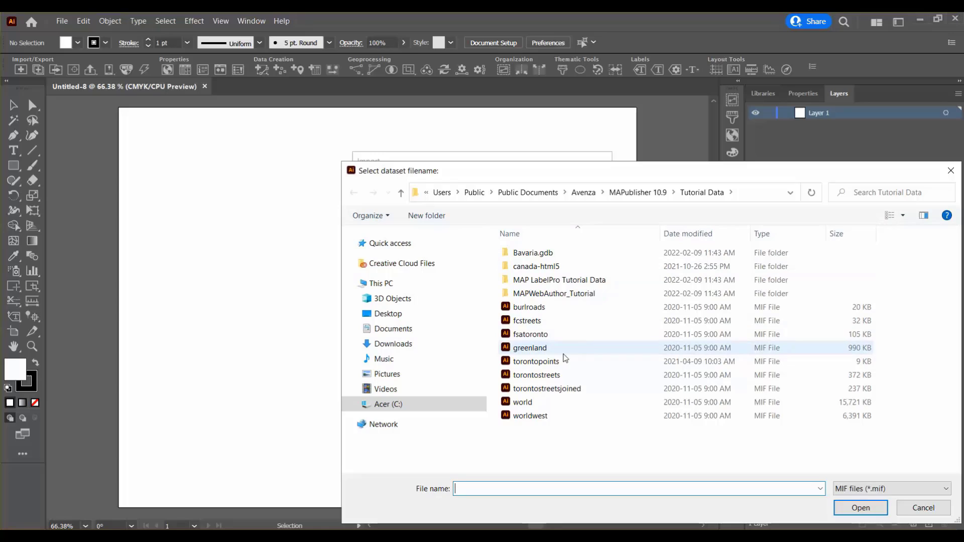
click(523, 408)
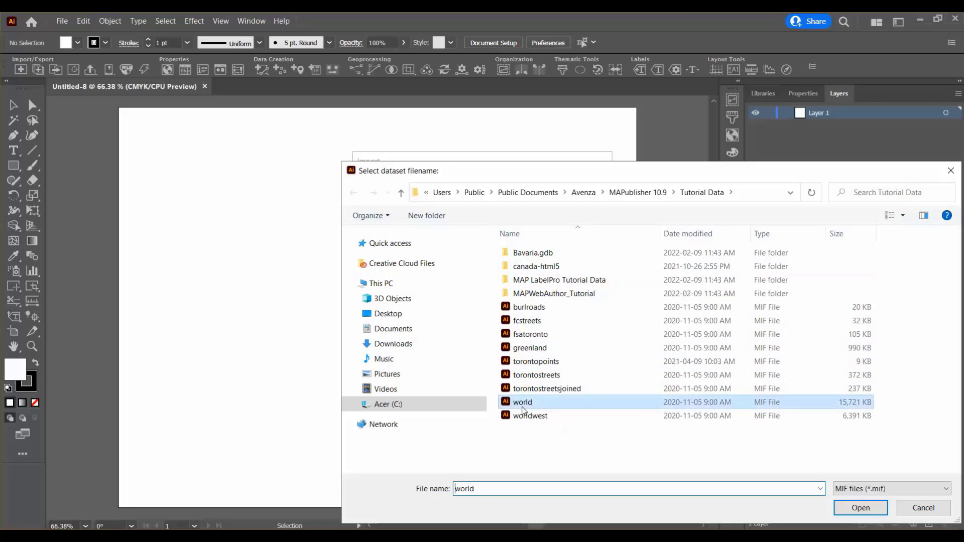
click(841, 511)
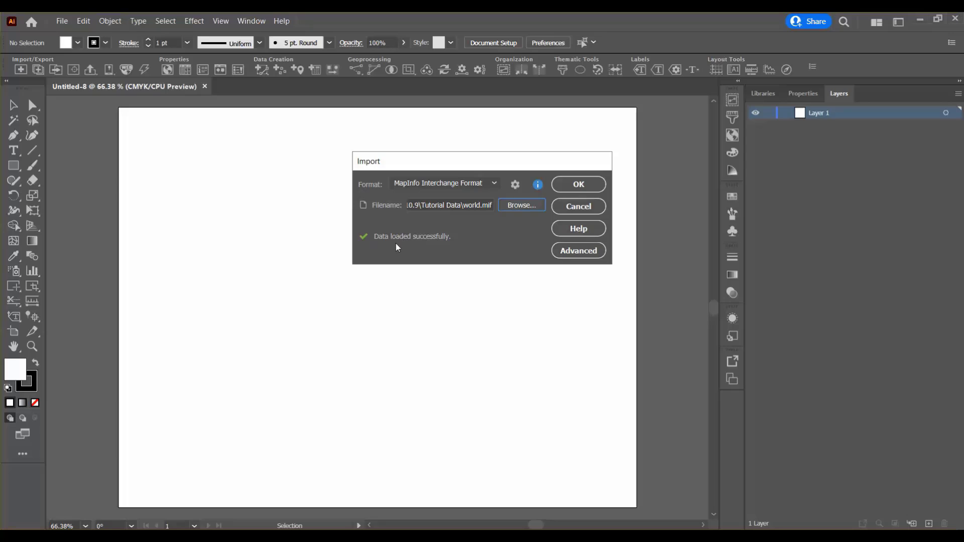
click(579, 251)
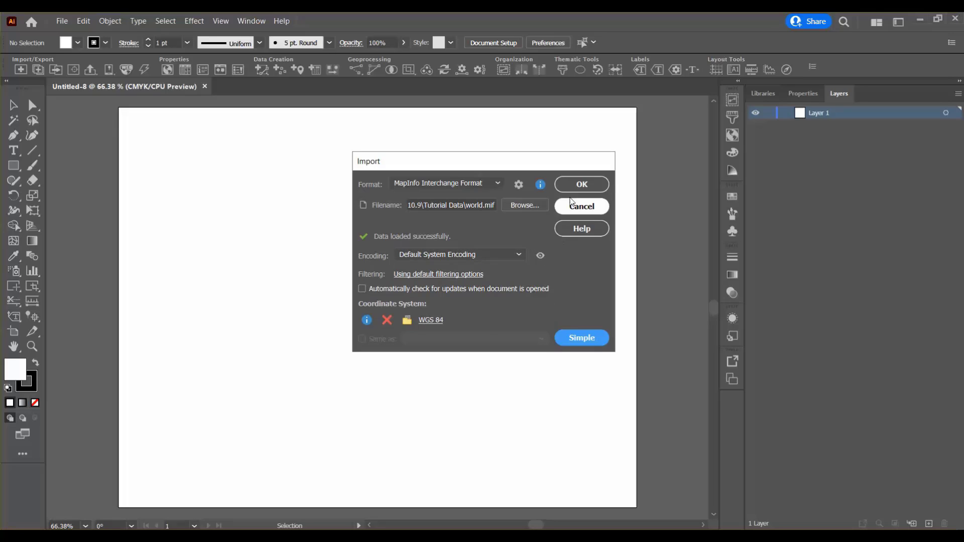
click(581, 186)
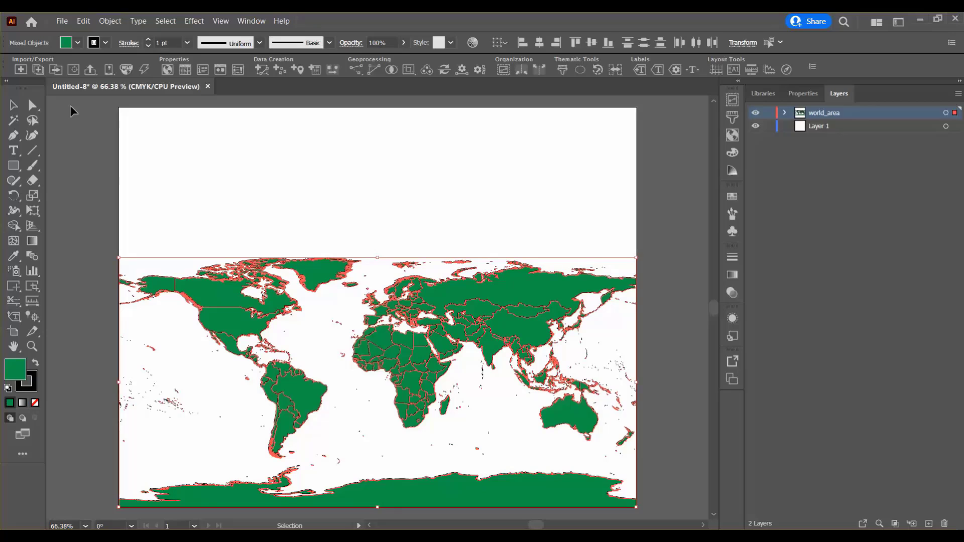
- Create a second new document with a portrait artboard
click(62, 21)
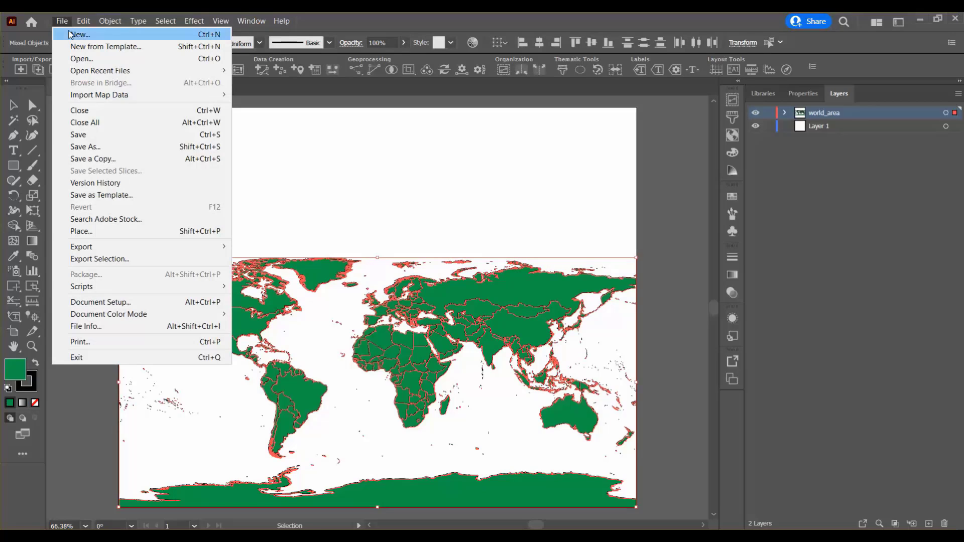
click(69, 35)
key(Return)
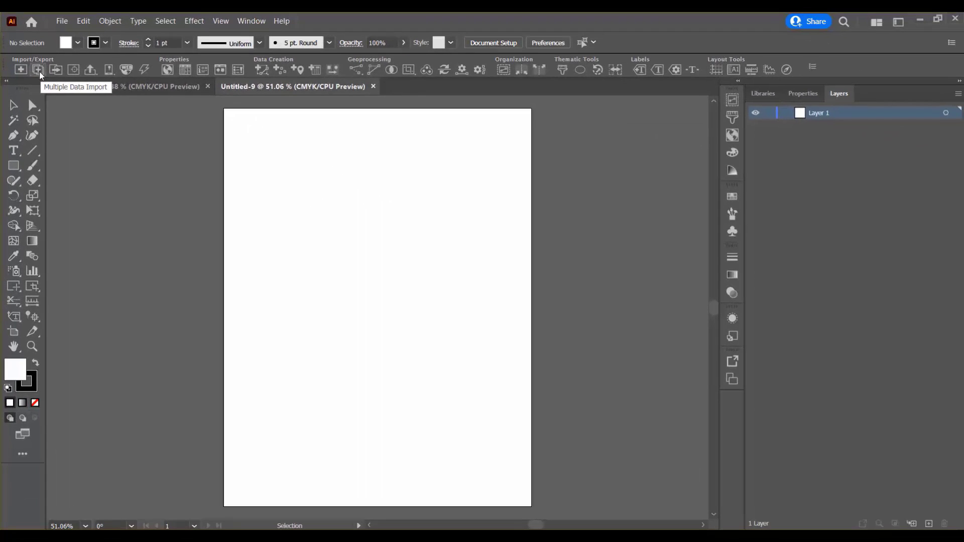
- Start a Multiple Data Import and add a data source in MapInfo Interchange Format
click(39, 71)
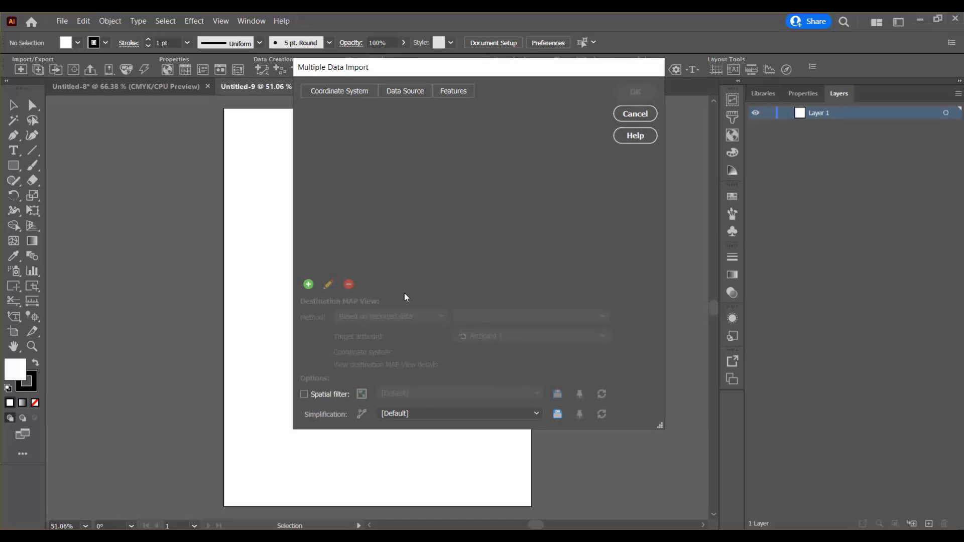
click(308, 289)
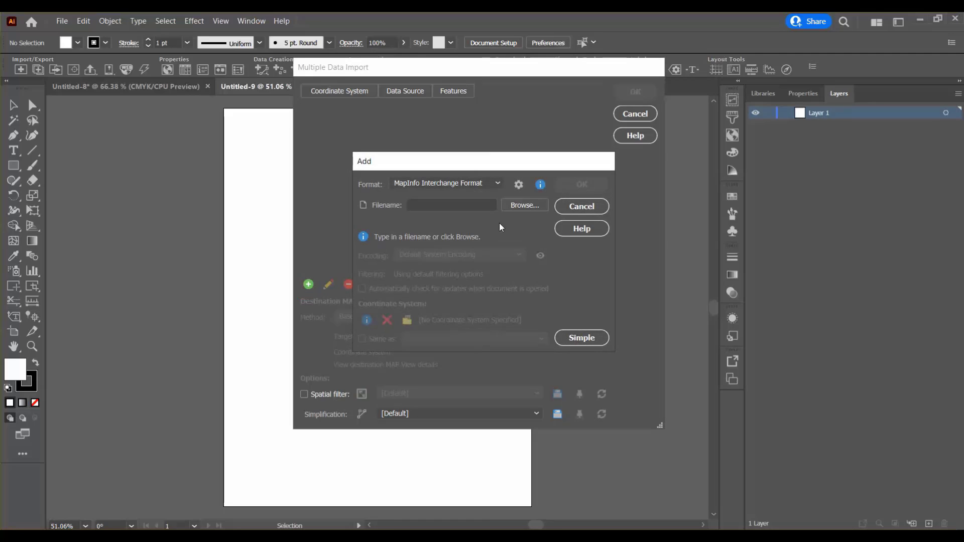
click(502, 182)
scroll(513, 281, down, 3)
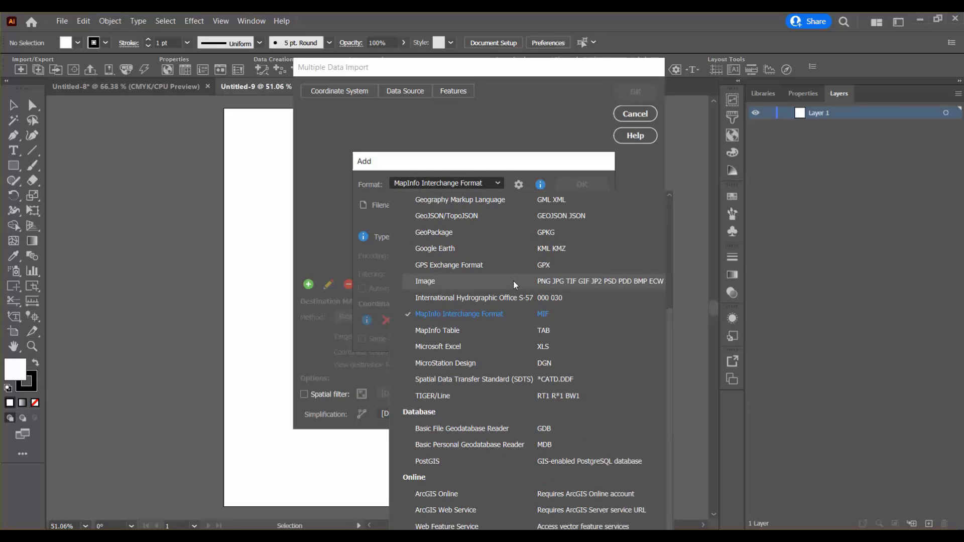
click(504, 318)
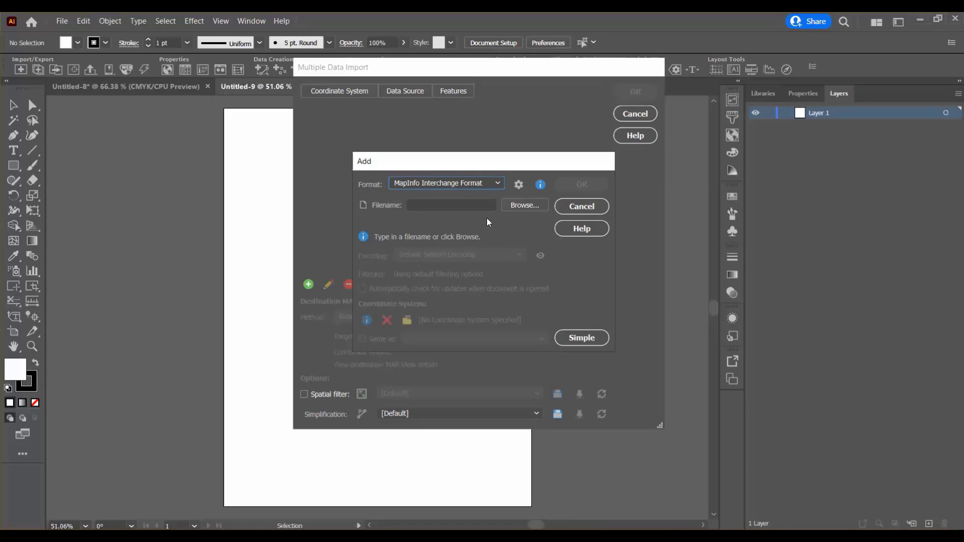
- Add the fsatoronto and torontostreets MIF files as data sources and import both onto Artboard 1, leaving the map deselected
click(531, 207)
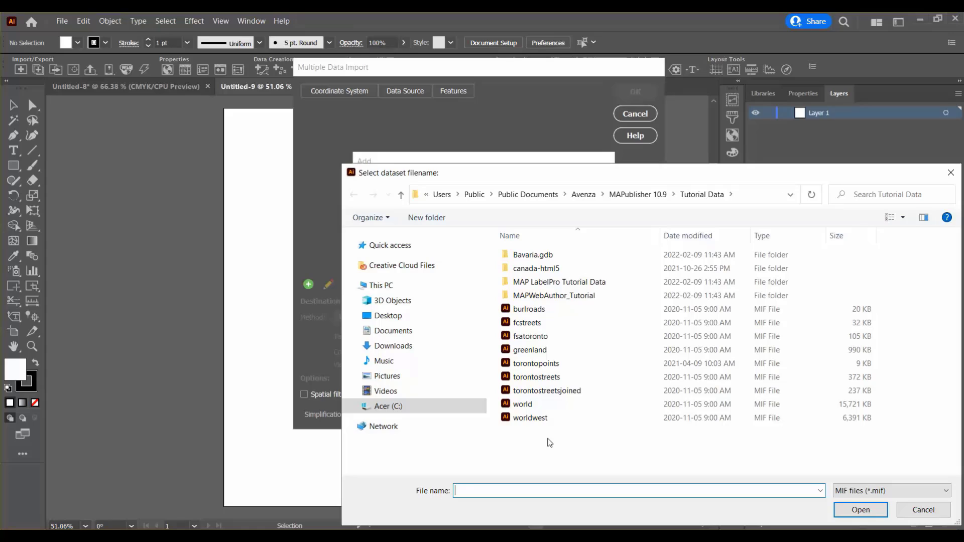
click(546, 338)
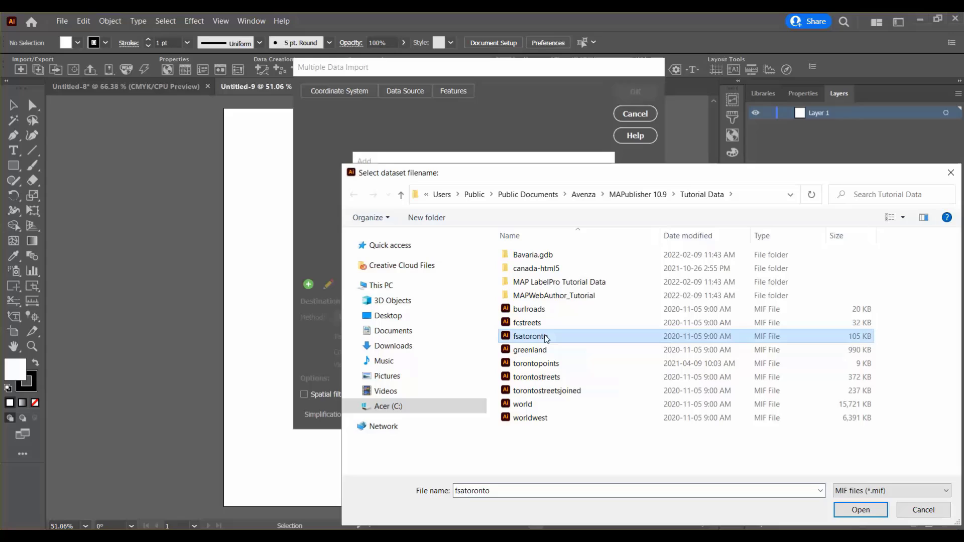
ctrl+click(550, 380)
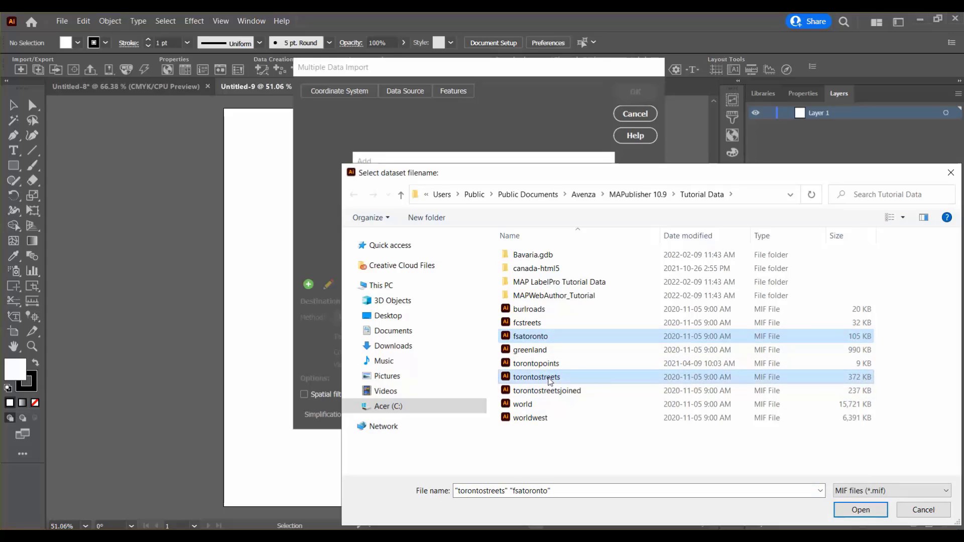
click(853, 511)
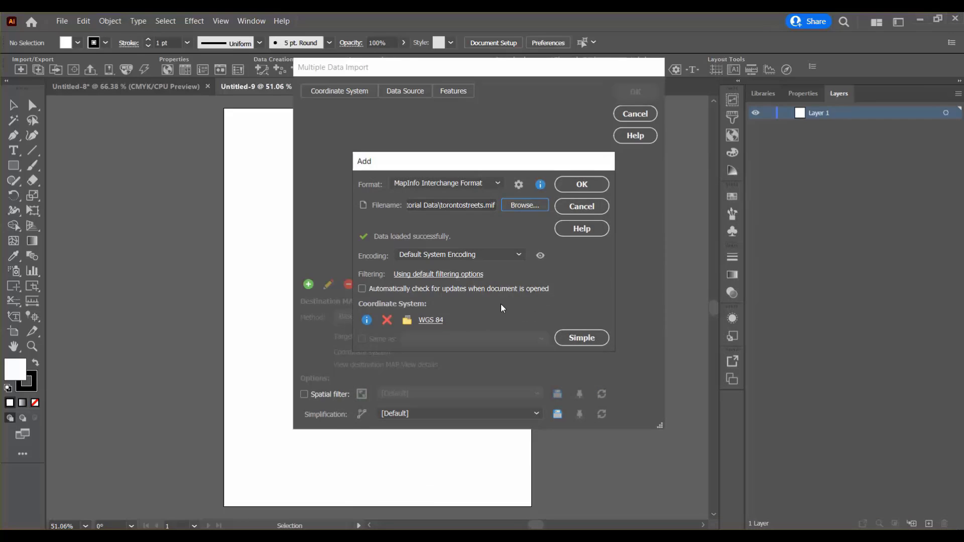
click(577, 184)
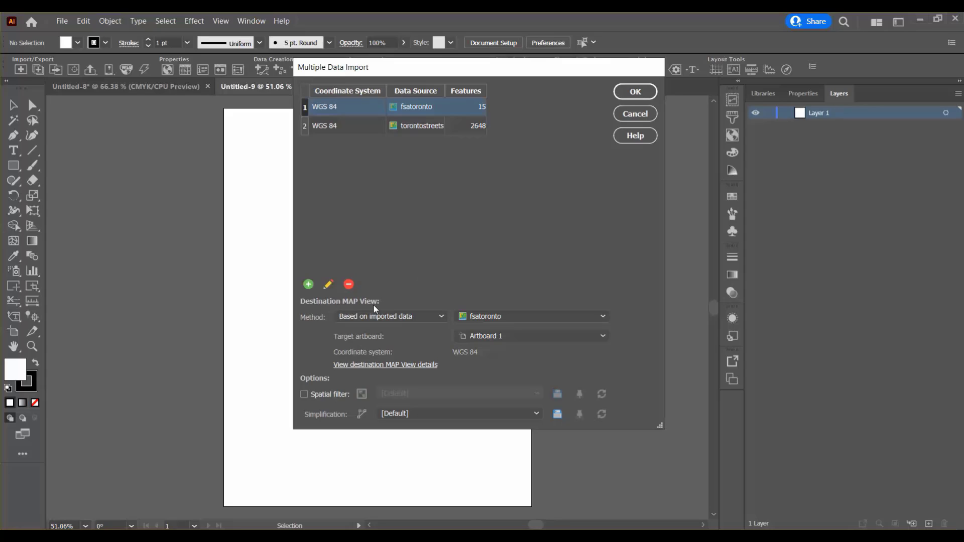
click(634, 93)
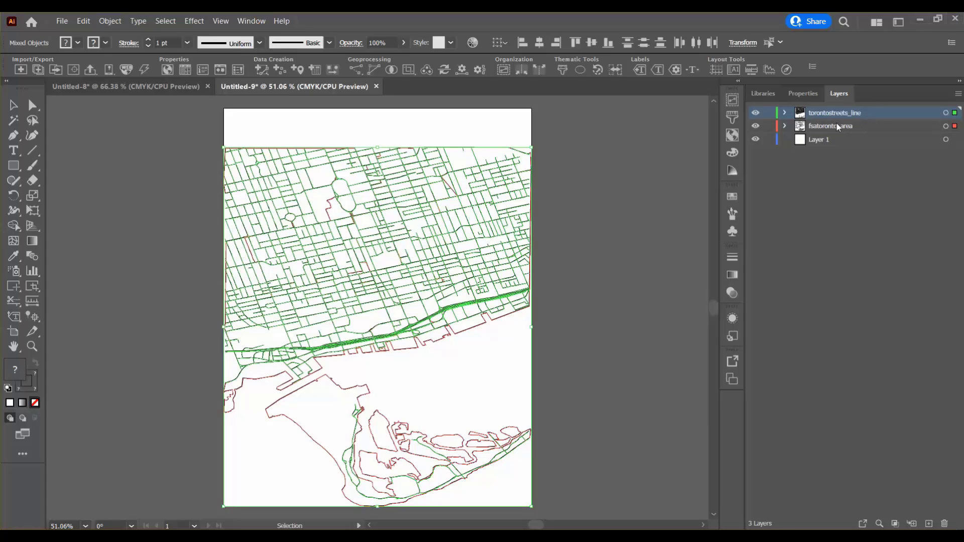
click(548, 273)
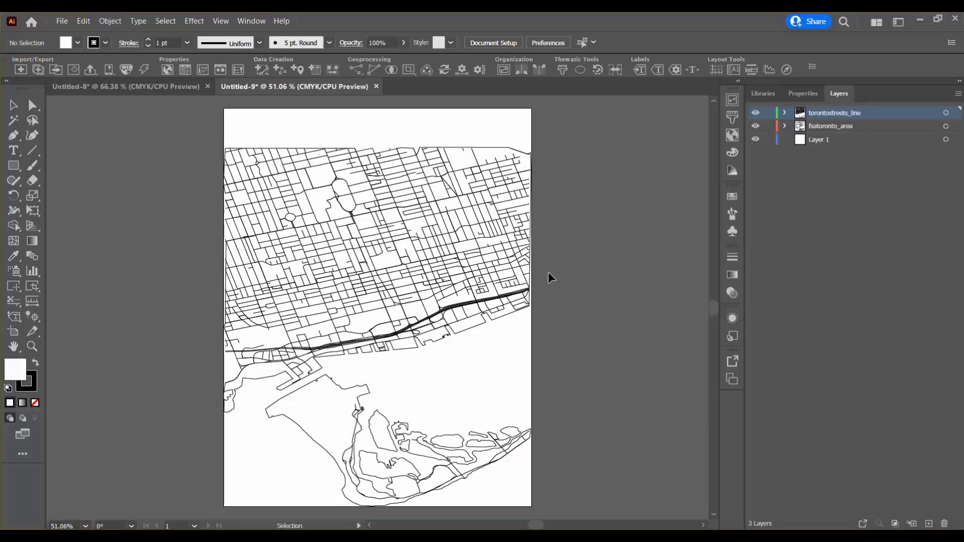